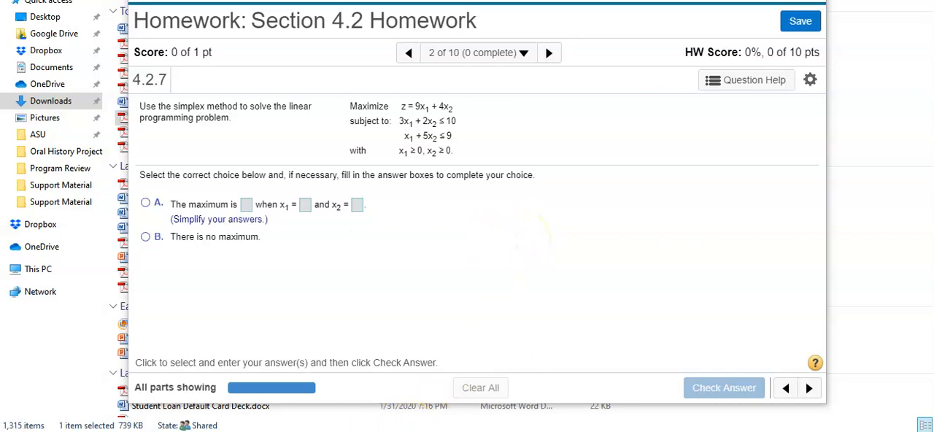
- Capture the Maximize and subject-to problem statement from the homework page with Snipping Tool, and close the tool
{"action": "left_click", "coordinate": [21, 426]}
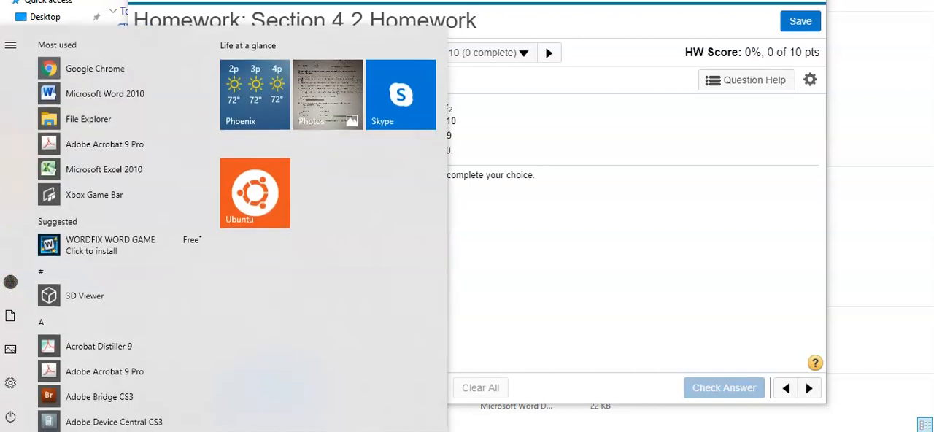
{"action": "left_click", "coordinate": [24, 428]}
{"action": "type", "text": "sni"}
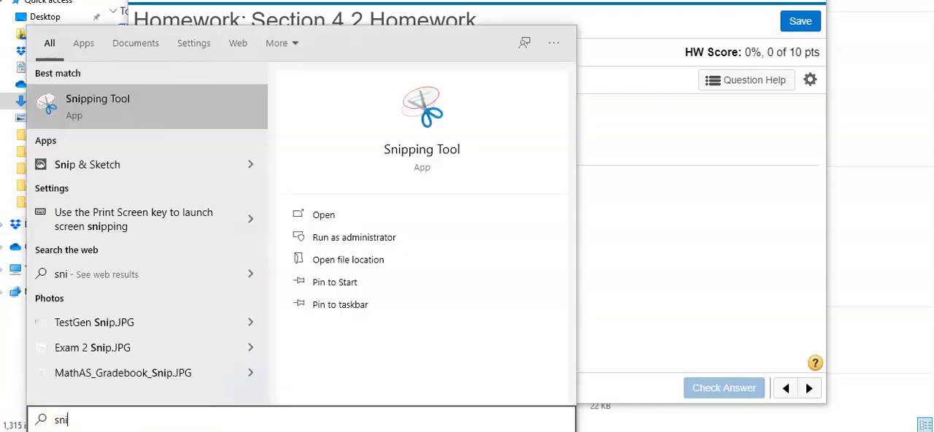
{"action": "left_click", "coordinate": [163, 100]}
{"action": "left_click", "coordinate": [541, 304]}
{"action": "left_click_drag", "start_coordinate": [337, 93], "coordinate": [490, 162]}
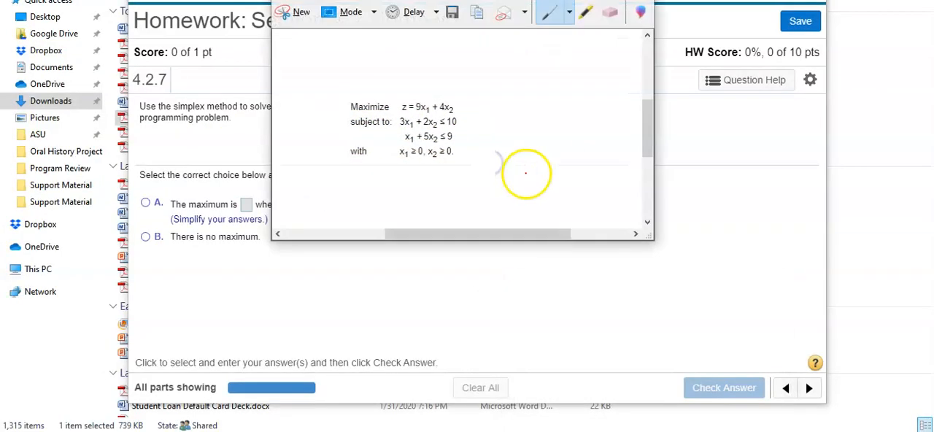
{"action": "left_click", "coordinate": [304, 1]}
{"action": "left_click", "coordinate": [326, 9]}
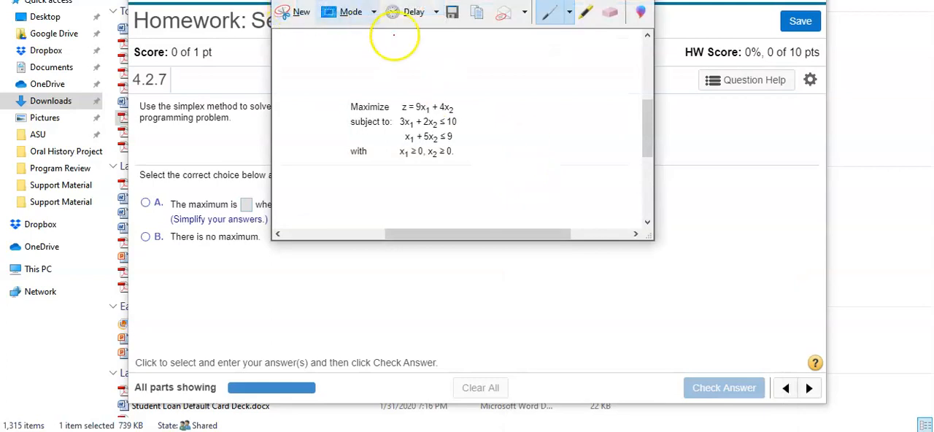
{"action": "left_click", "coordinate": [636, 1]}
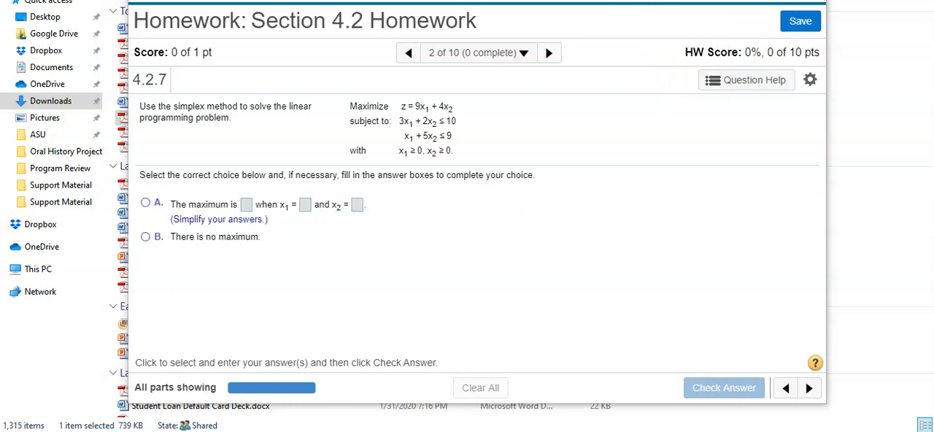
{"action": "key", "text": "alt+F4"}
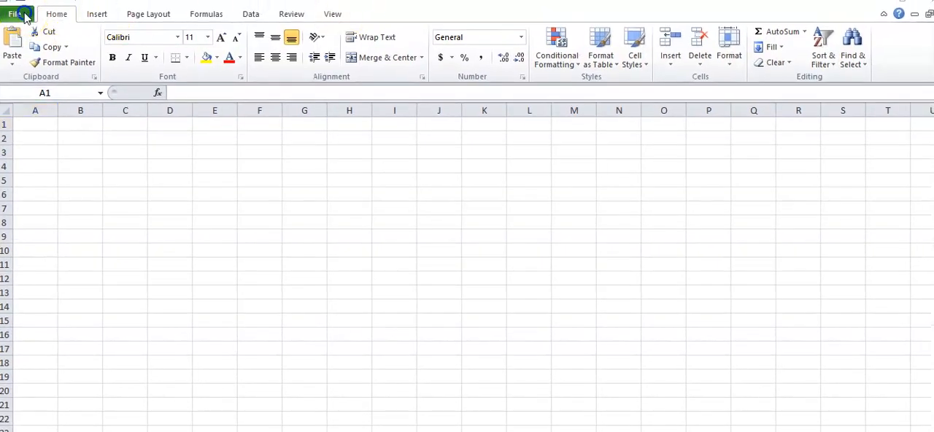
- Switch to Excel and make sure the Solver Add-in is enabled among the available Excel add-ins
{"action": "left_click", "coordinate": [16, 17]}
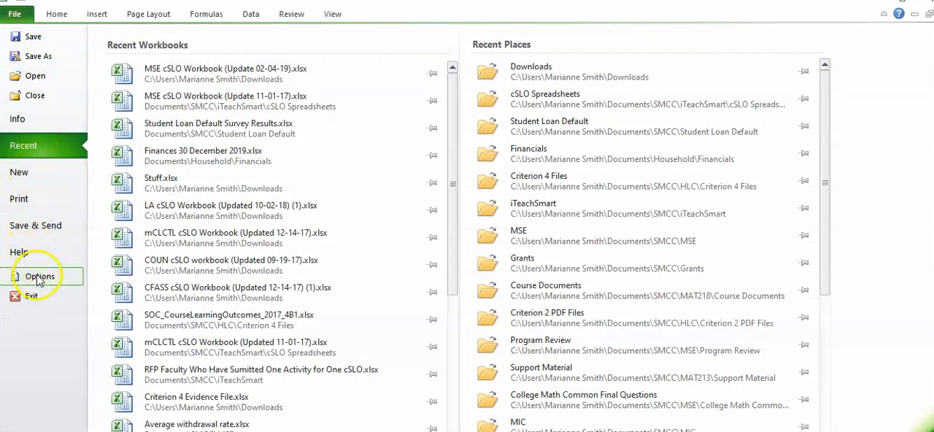
{"action": "left_click", "coordinate": [39, 280]}
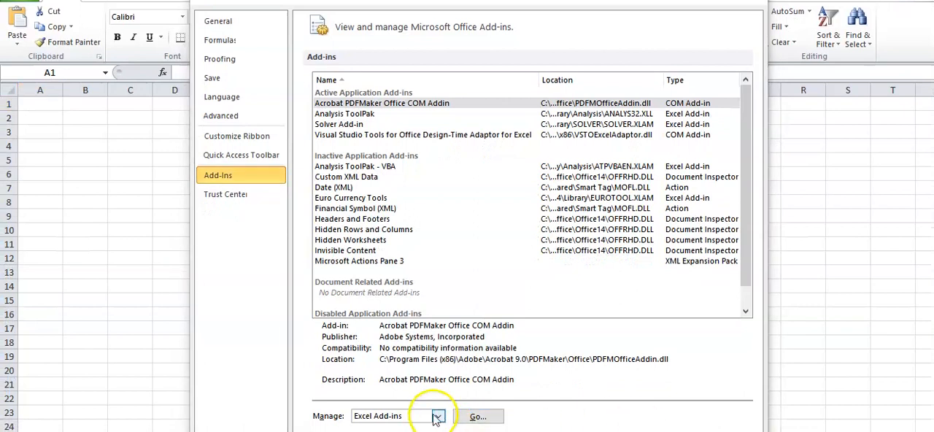
{"action": "left_click", "coordinate": [436, 418]}
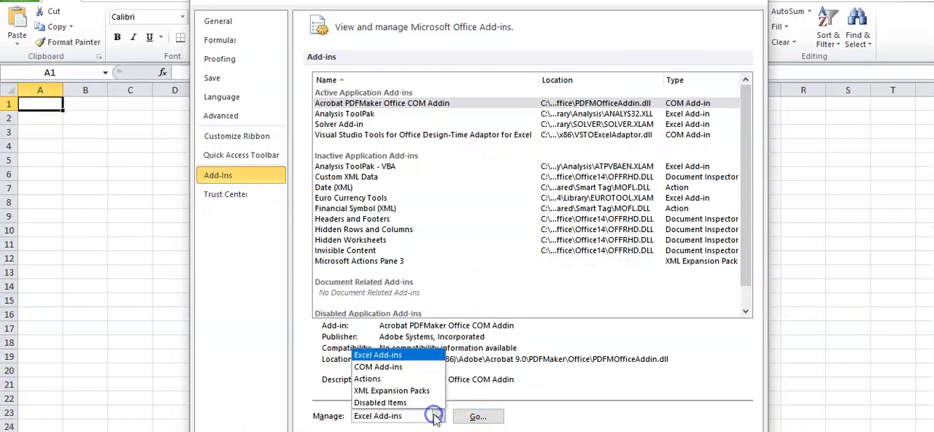
{"action": "left_click", "coordinate": [394, 355]}
{"action": "left_click", "coordinate": [477, 416]}
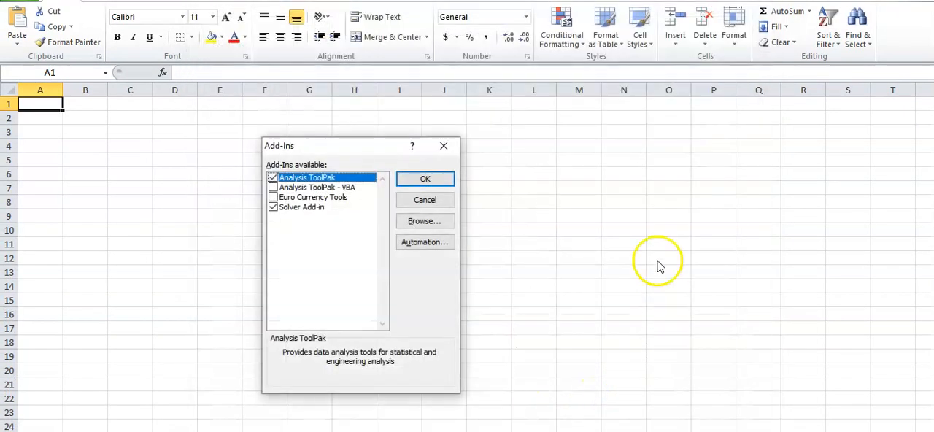
{"action": "left_click", "coordinate": [280, 207]}
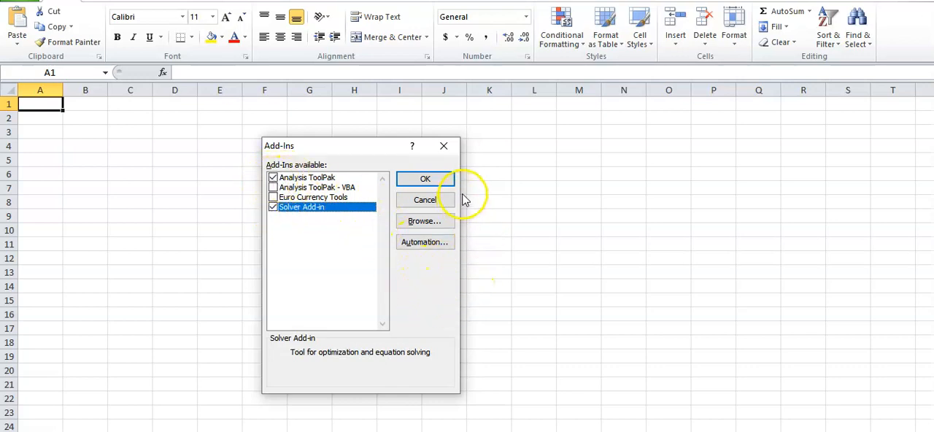
{"action": "left_click", "coordinate": [426, 180]}
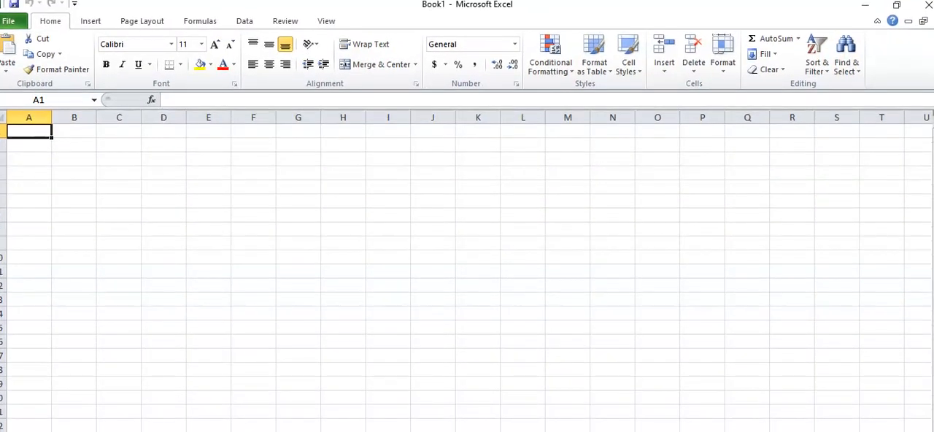
- Check that Solver is available among the data analysis commands
{"action": "left_click", "coordinate": [243, 23]}
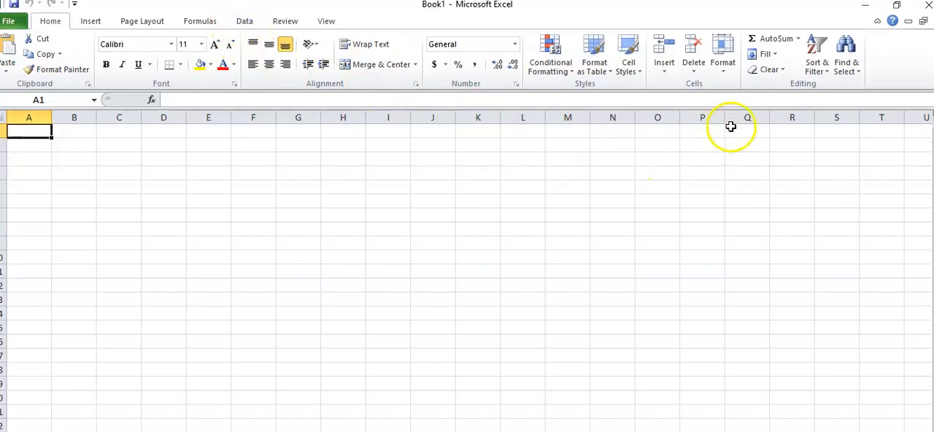
{"action": "left_click", "coordinate": [243, 23]}
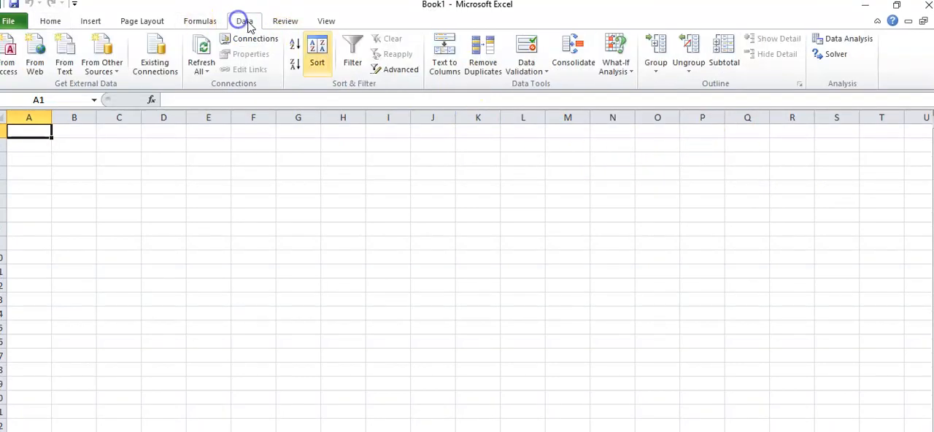
{"action": "left_click_drag", "start_coordinate": [804, 26], "coordinate": [800, 44]}
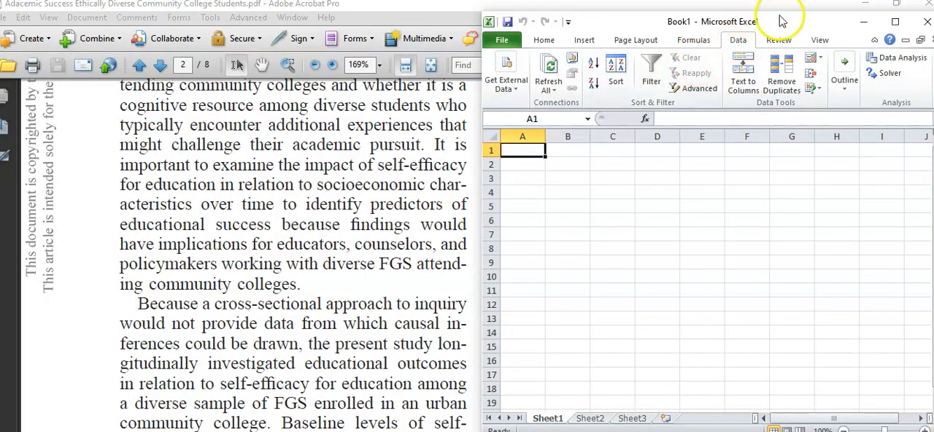
- Paste the captured problem image into the worksheet at cell L2
{"action": "left_click", "coordinate": [895, 21]}
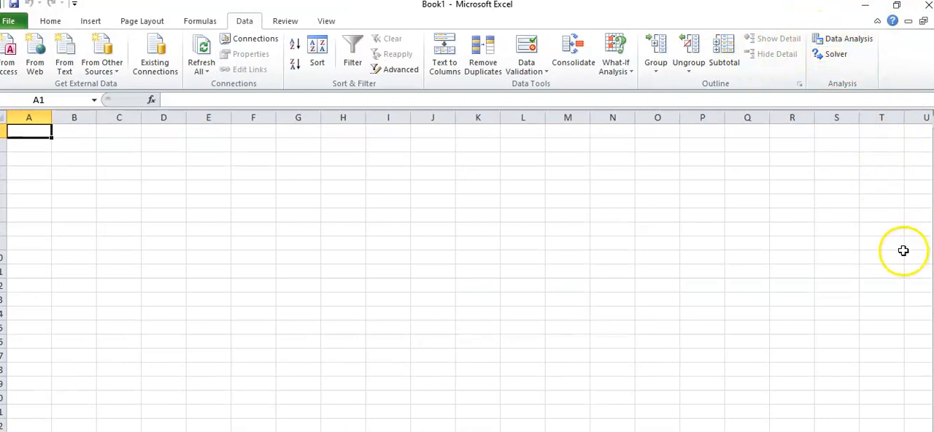
{"action": "left_click", "coordinate": [529, 148]}
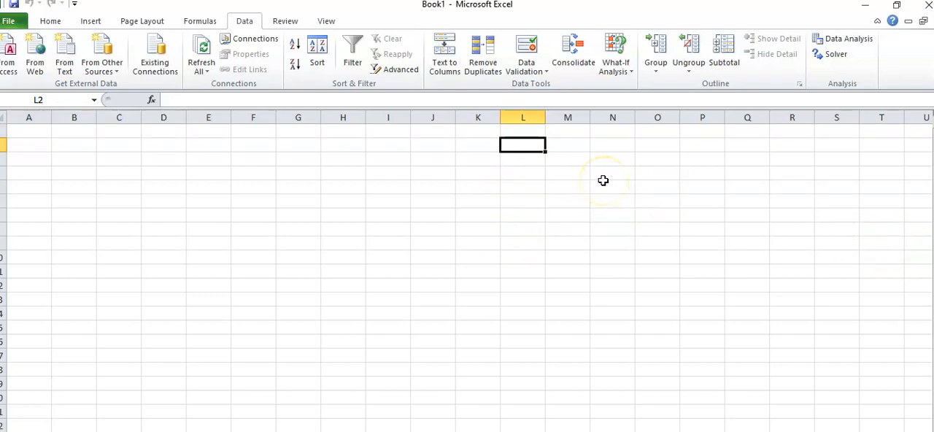
{"action": "key", "text": "ctrl+v"}
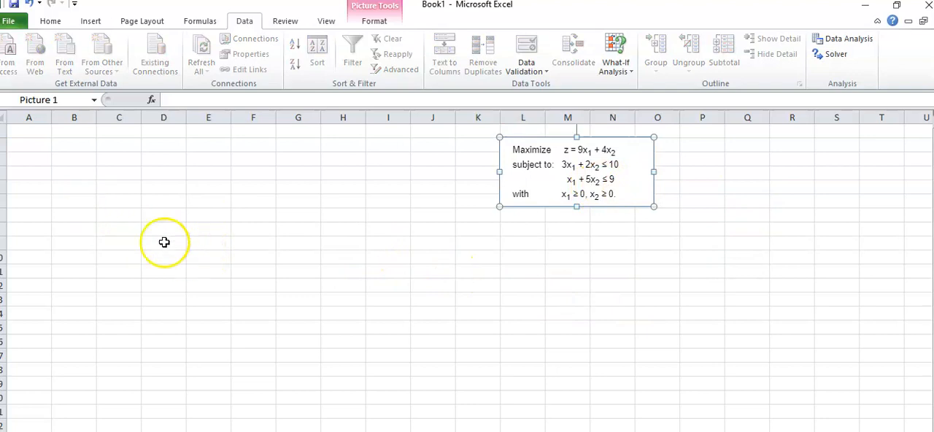
{"action": "left_click", "coordinate": [34, 136]}
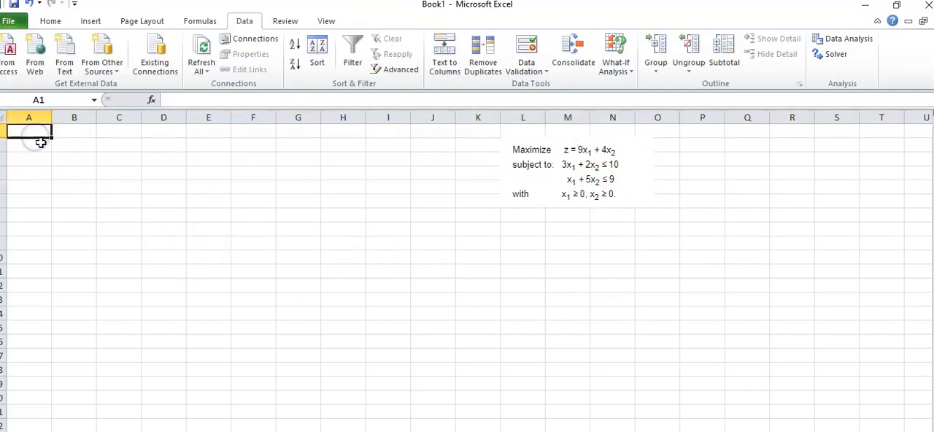
{"action": "left_click", "coordinate": [29, 146]}
{"action": "left_click", "coordinate": [29, 130]}
{"action": "left_click", "coordinate": [29, 144]}
{"action": "left_click", "coordinate": [80, 133]}
{"action": "left_click_drag", "start_coordinate": [31, 133], "coordinate": [27, 305]}
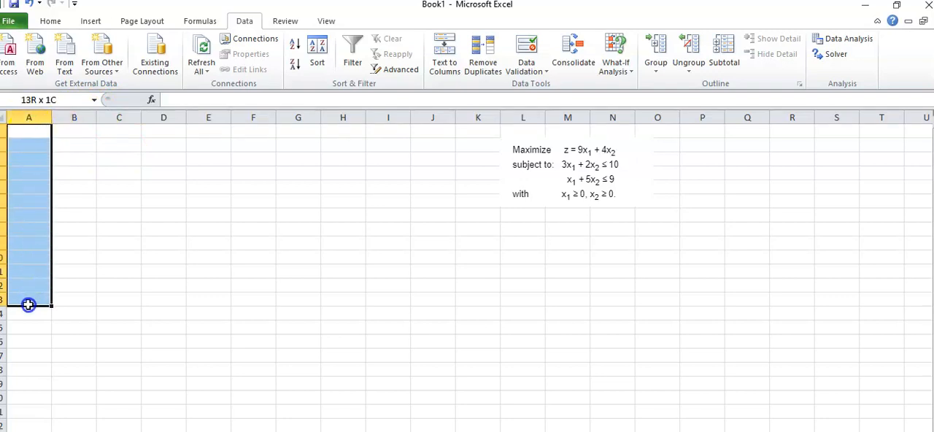
- Widen column B and enter the label "Decision variables" in cell B1
{"action": "left_click", "coordinate": [86, 119]}
{"action": "left_click_drag", "start_coordinate": [98, 120], "coordinate": [132, 119]}
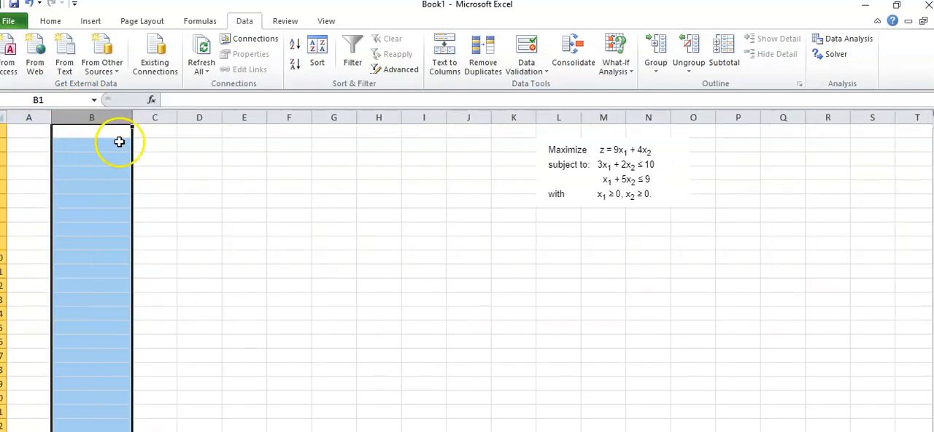
{"action": "left_click", "coordinate": [101, 132]}
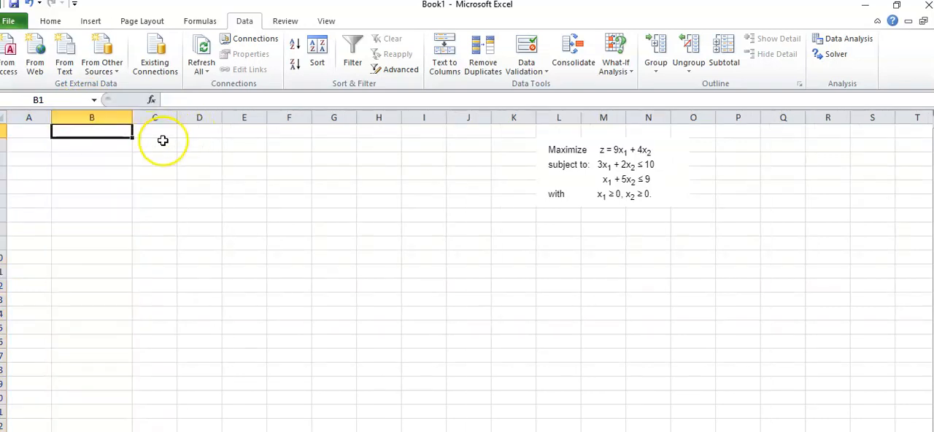
{"action": "type", "text": "Decision variables"}
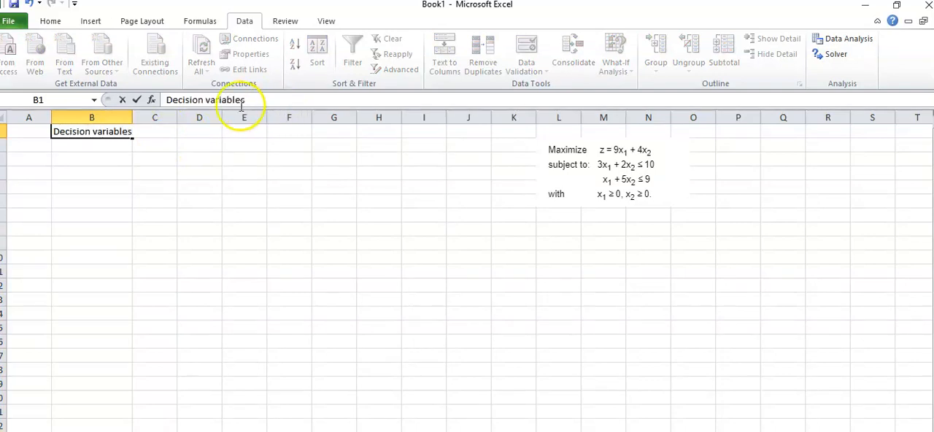
{"action": "left_click", "coordinate": [68, 143]}
- Enter the label "Objective" in cell B4
{"action": "left_click_drag", "start_coordinate": [28, 131], "coordinate": [26, 147]}
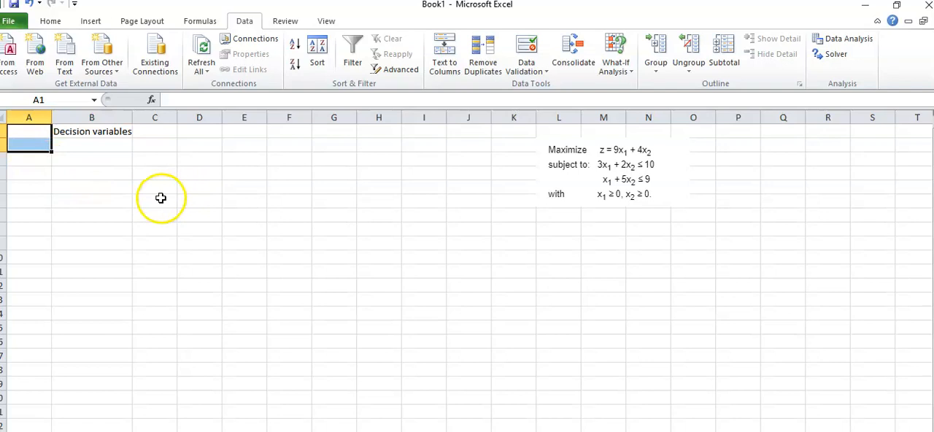
{"action": "left_click", "coordinate": [80, 175]}
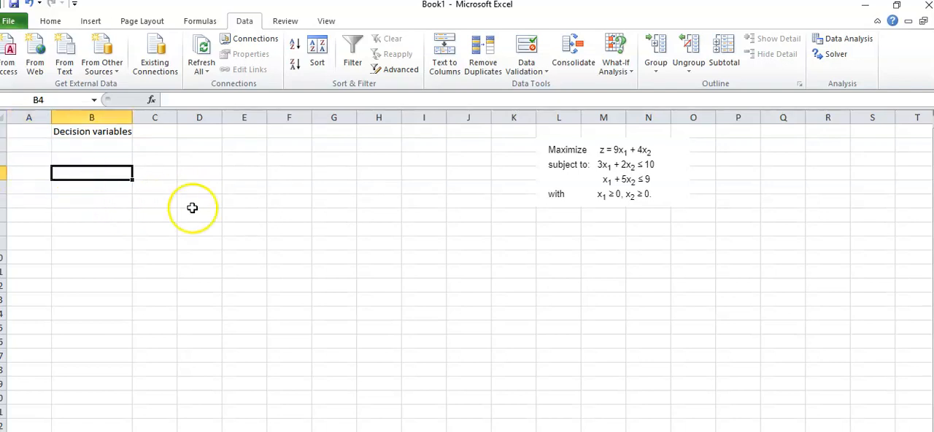
{"action": "left_click", "coordinate": [105, 179]}
{"action": "type", "text": "Objective"}
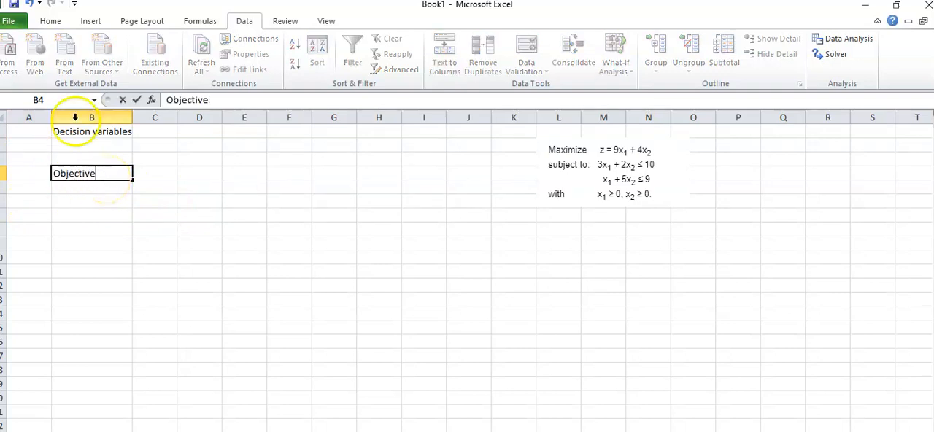
- Enter the objective function formula =9*A1+4*A2 in cell A4
{"action": "left_click", "coordinate": [21, 173]}
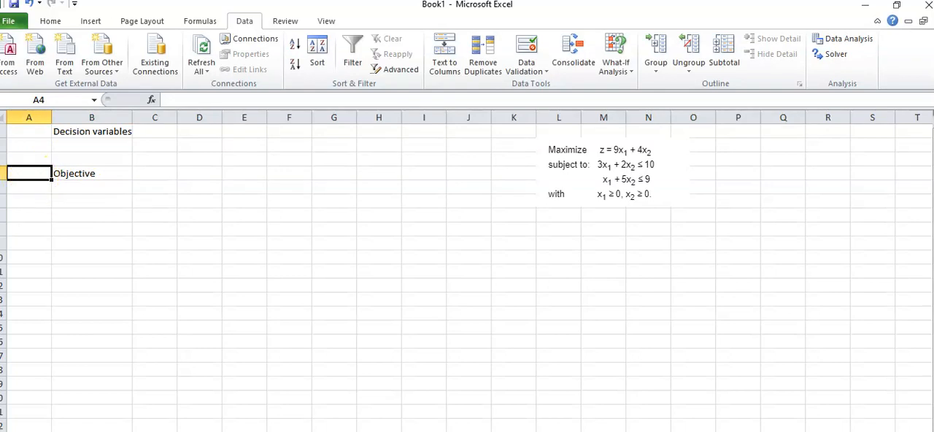
{"action": "left_click_drag", "start_coordinate": [2, 208], "coordinate": [2, 209]}
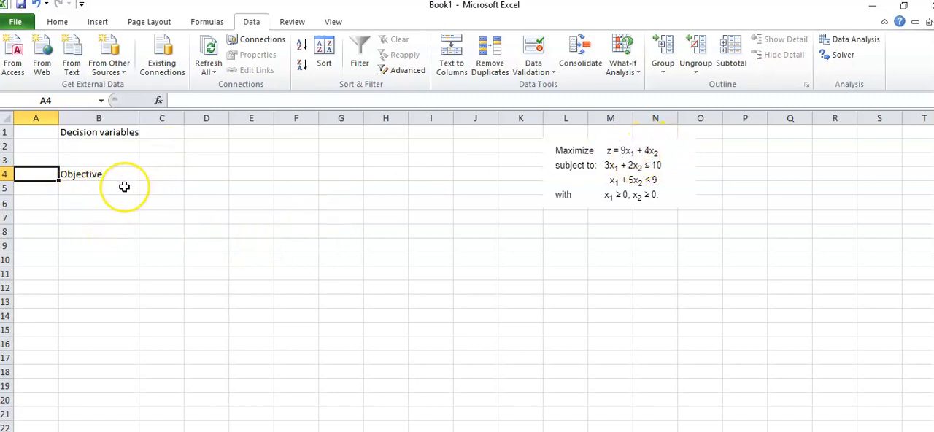
{"action": "type", "text": "=9*"}
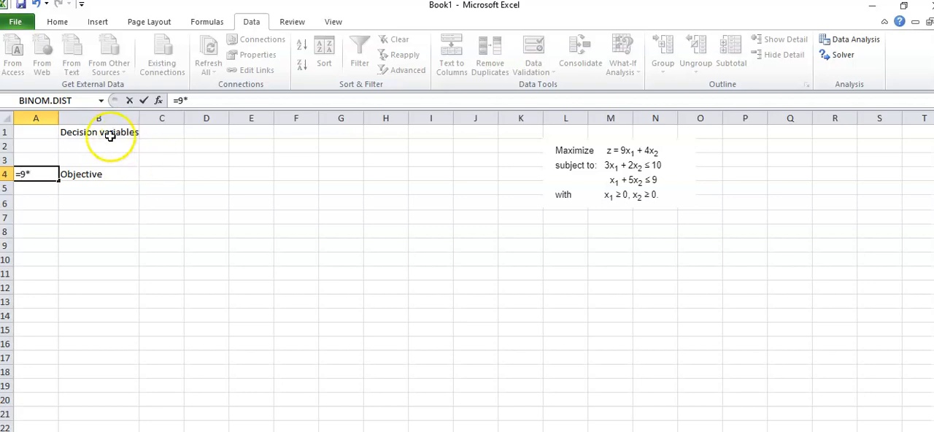
{"action": "left_click", "coordinate": [41, 134]}
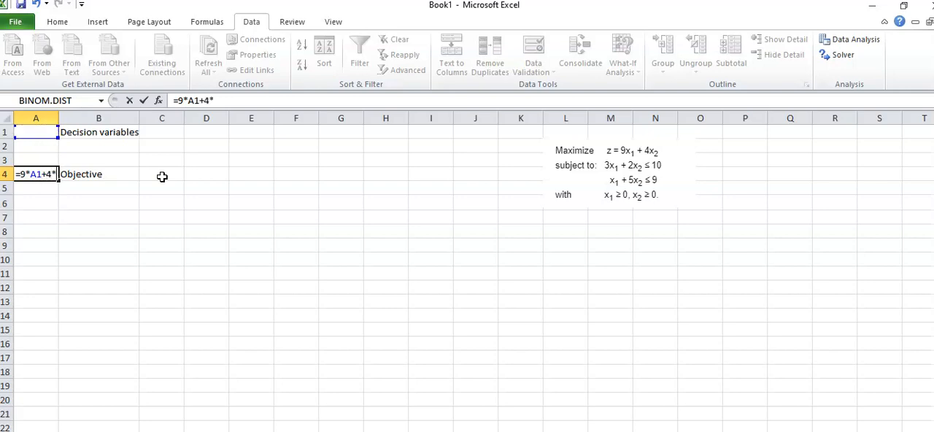
{"action": "left_click", "coordinate": [38, 146]}
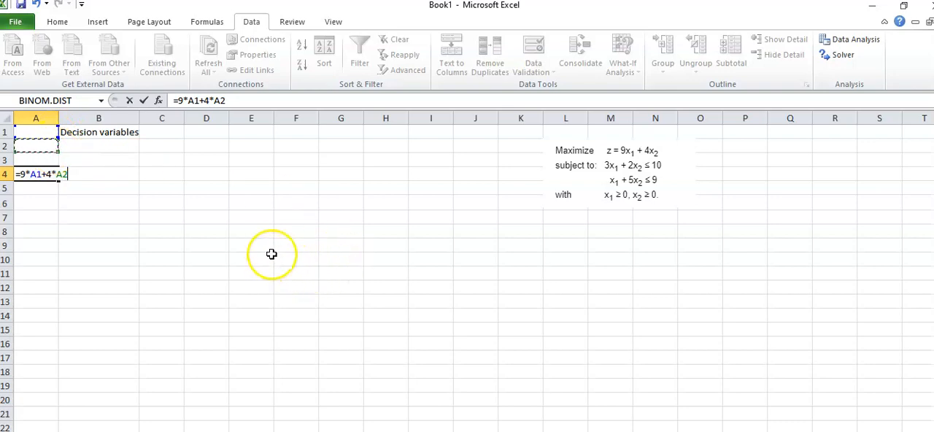
{"action": "key", "text": "Tab"}
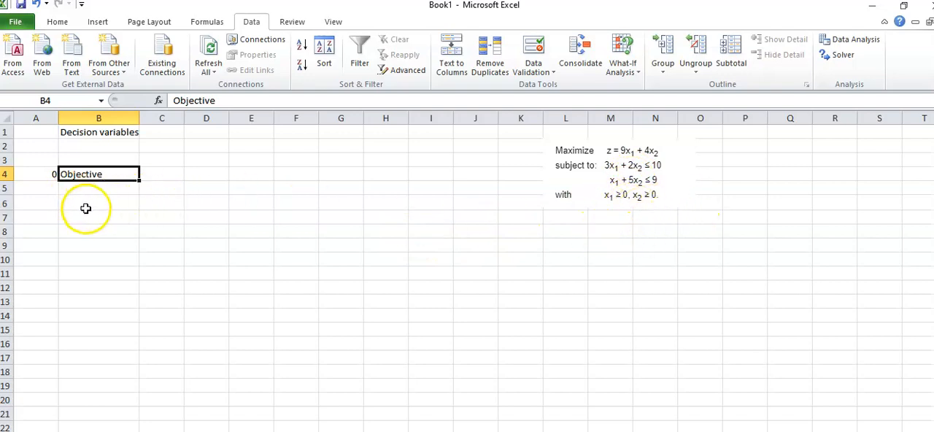
- Enter the label "Constraints" in cell B6
{"action": "left_click", "coordinate": [84, 203]}
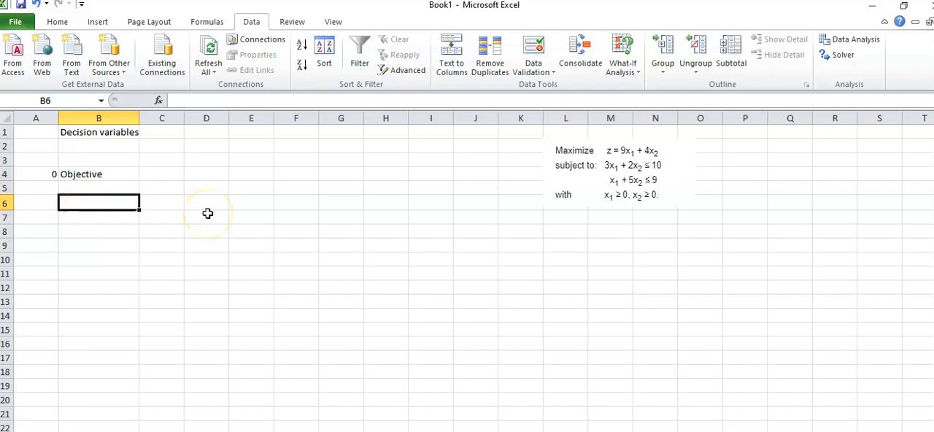
{"action": "type", "text": "Constraints"}
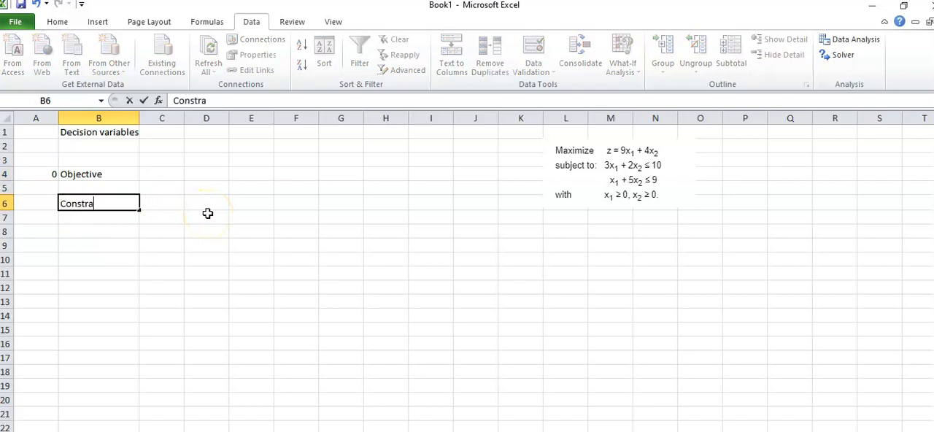
{"action": "left_click", "coordinate": [36, 204]}
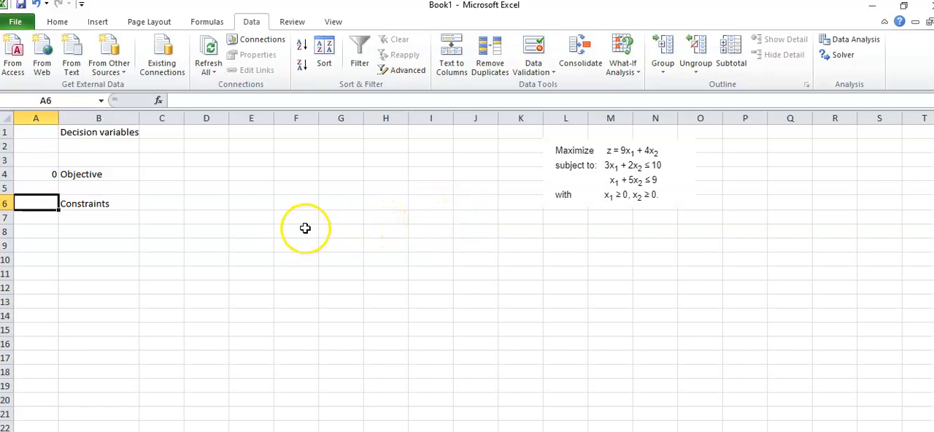
- Enter the first constraint's left-hand side formula =3*A1+2*A2 in cell A6
{"action": "type", "text": "="}
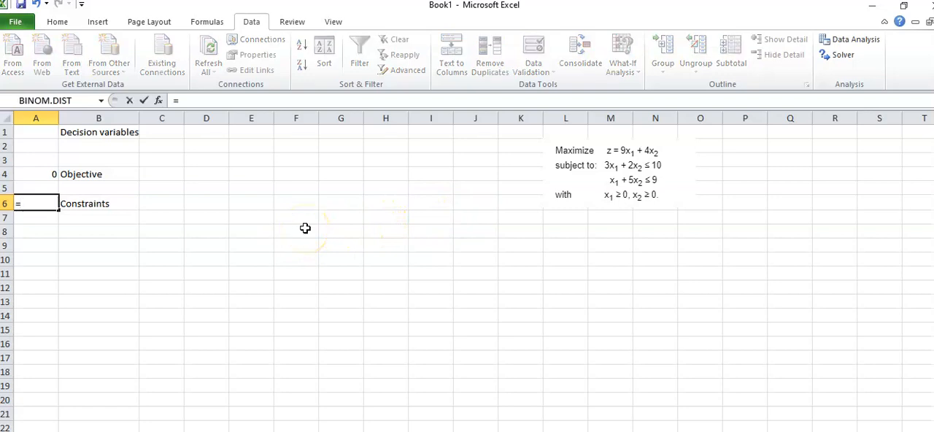
{"action": "type", "text": "3*"}
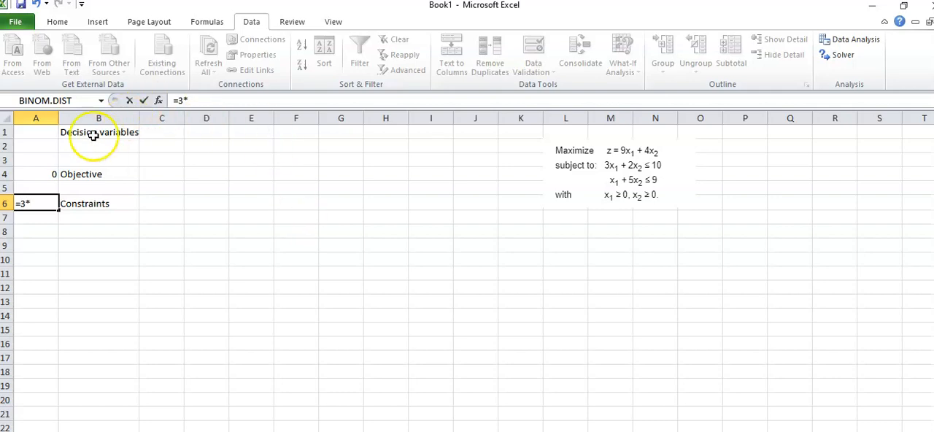
{"action": "left_click", "coordinate": [35, 132]}
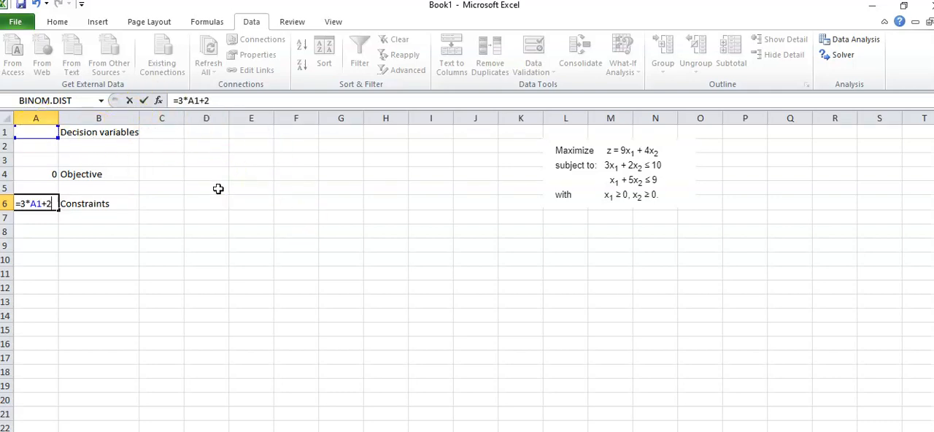
{"action": "left_click", "coordinate": [45, 147]}
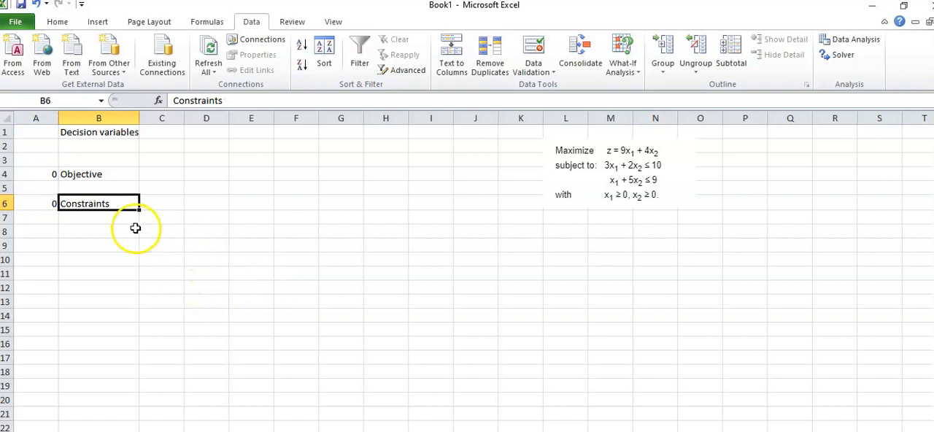
- Enter the second constraint's left-hand side formula =A1+5*A2 in cell A7
{"action": "left_click", "coordinate": [44, 218]}
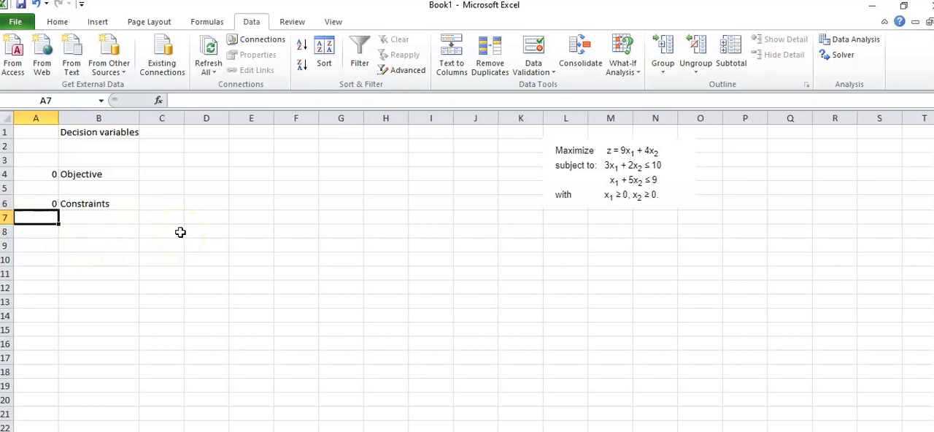
{"action": "type", "text": "="}
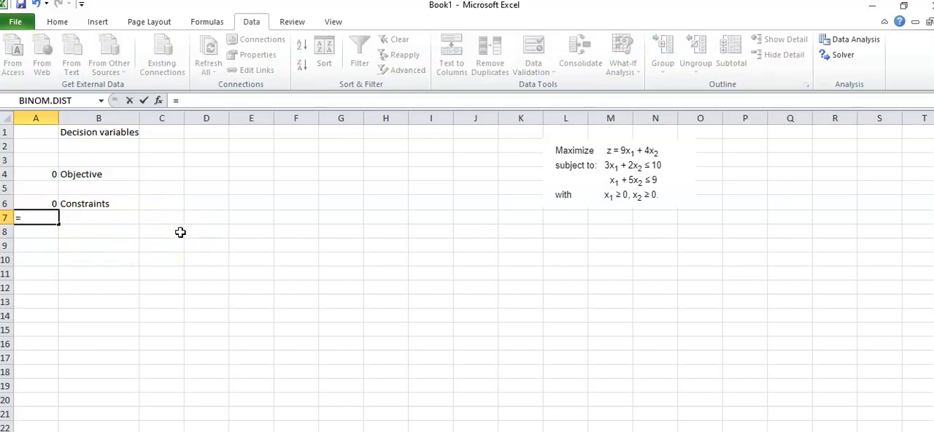
{"action": "left_click", "coordinate": [33, 132]}
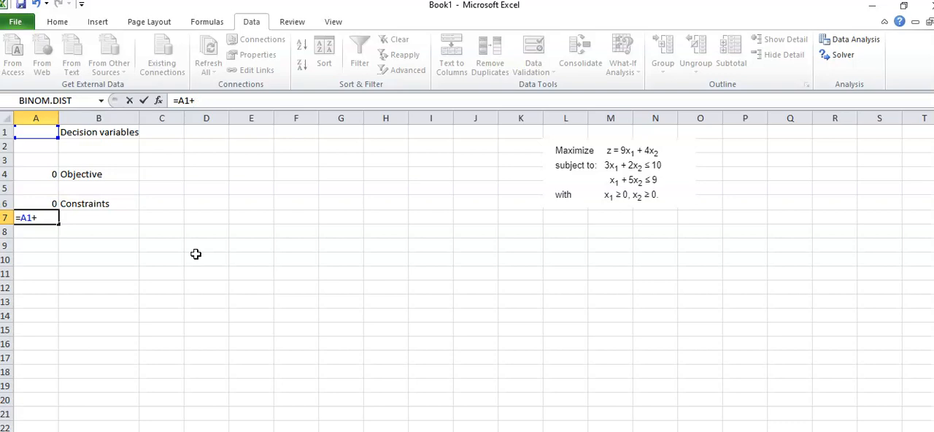
{"action": "type", "text": "+5*"}
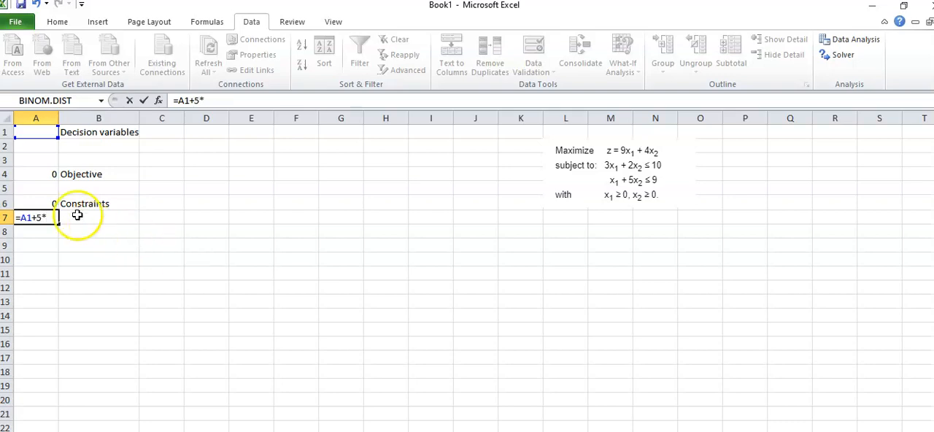
{"action": "left_click", "coordinate": [40, 145]}
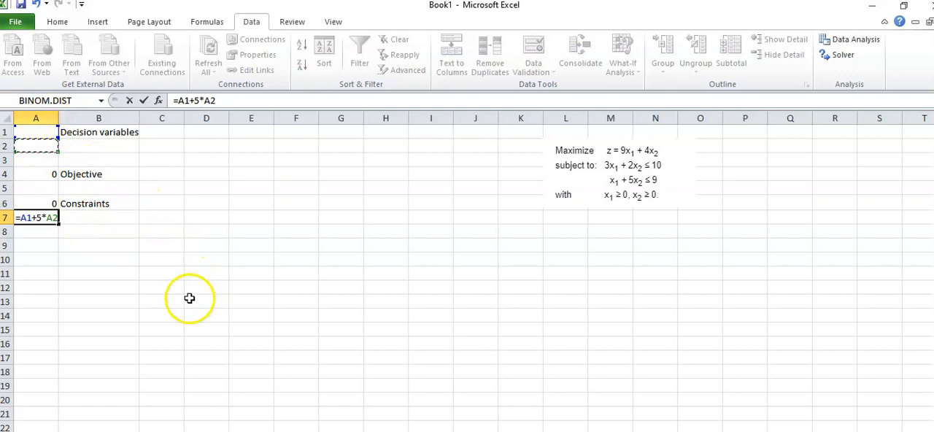
{"action": "key", "text": "Tab"}
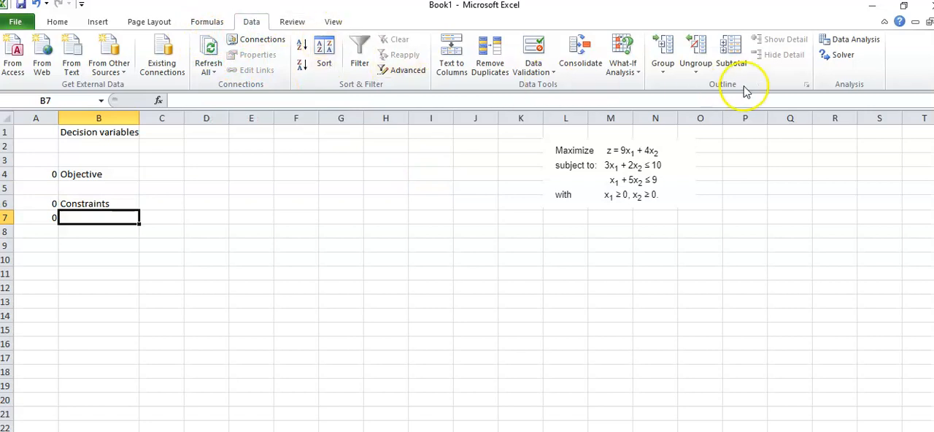
- Open Solver and set the objective to cell A4 with A1:A2 as the changing variable cells
{"action": "left_click", "coordinate": [837, 57]}
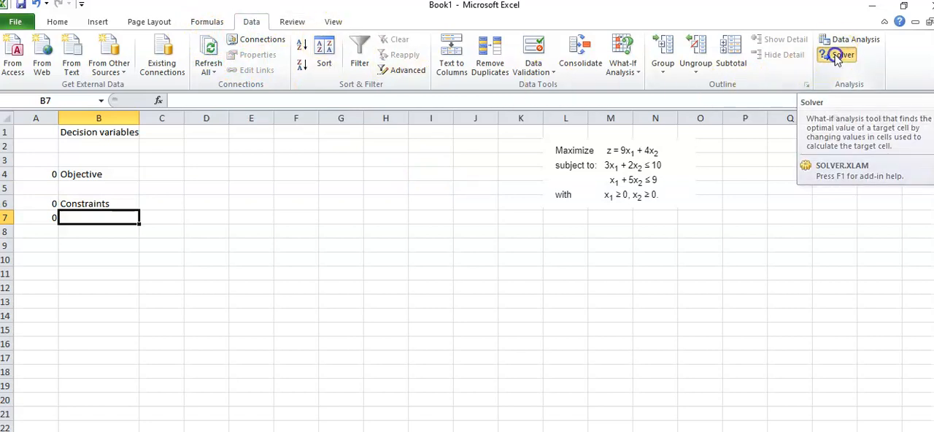
{"action": "left_click_drag", "start_coordinate": [393, 98], "coordinate": [450, 32]}
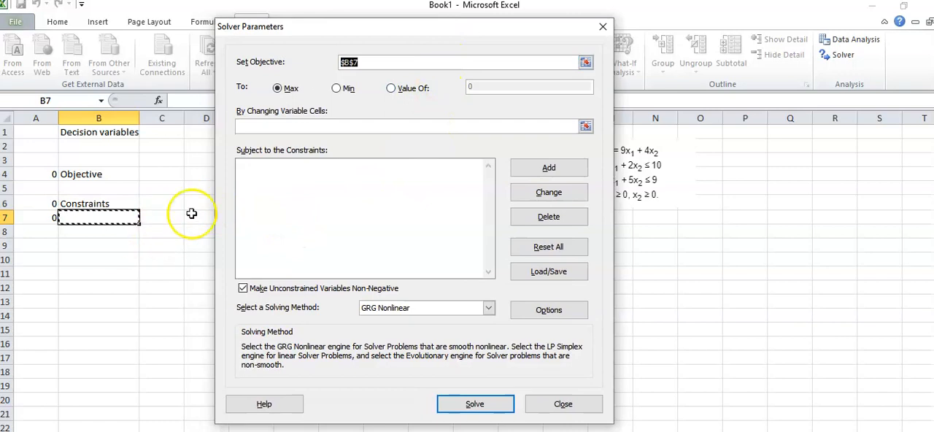
{"action": "left_click", "coordinate": [361, 62]}
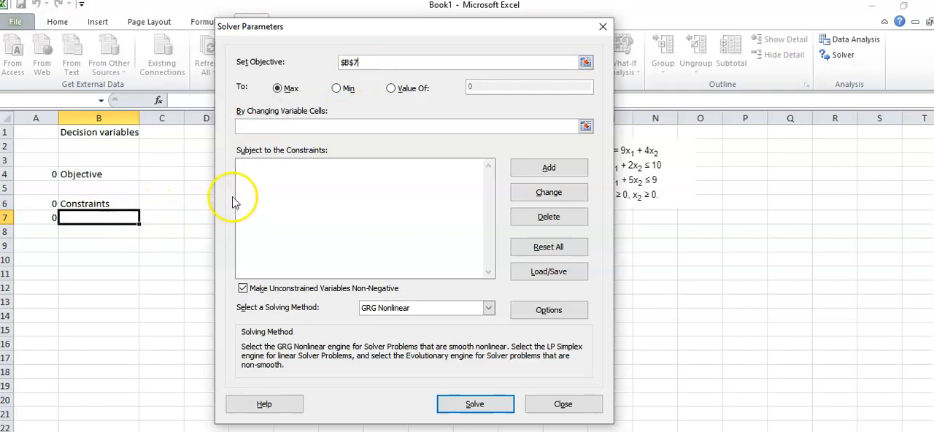
{"action": "left_click", "coordinate": [370, 62]}
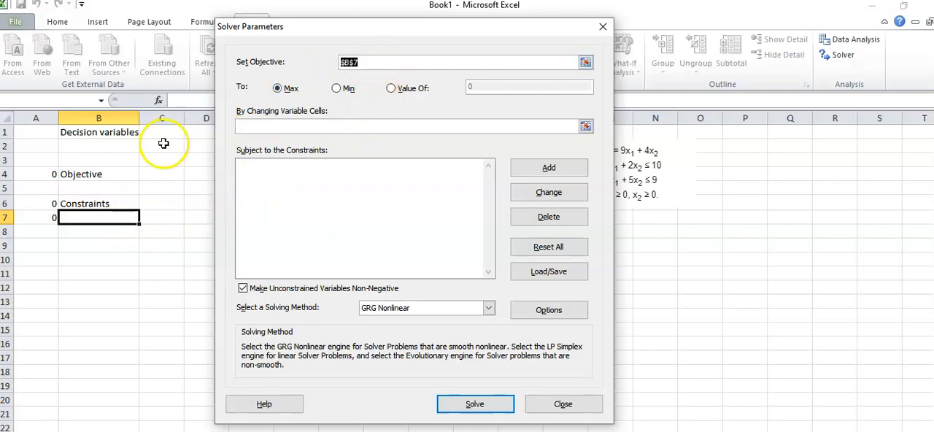
{"action": "left_click", "coordinate": [36, 174]}
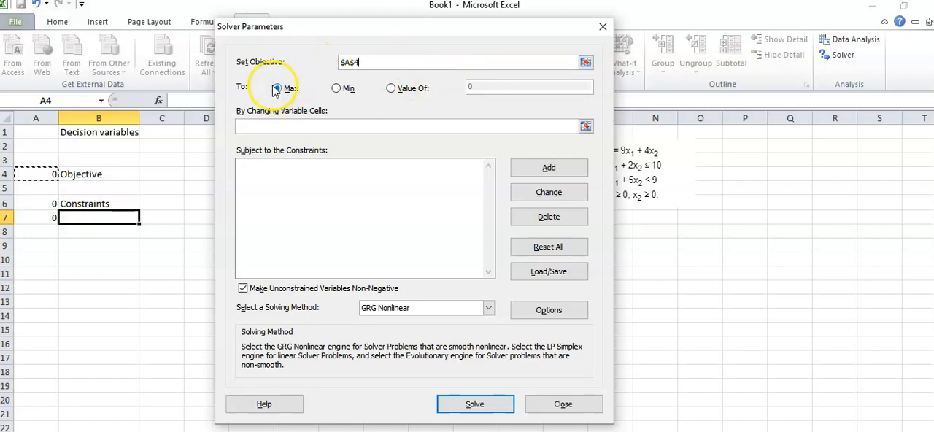
{"action": "left_click", "coordinate": [274, 124]}
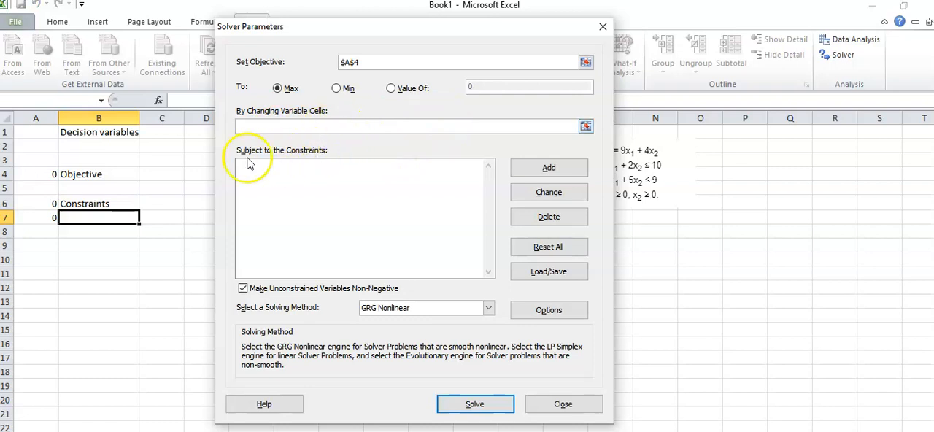
{"action": "left_click_drag", "start_coordinate": [30, 133], "coordinate": [35, 151]}
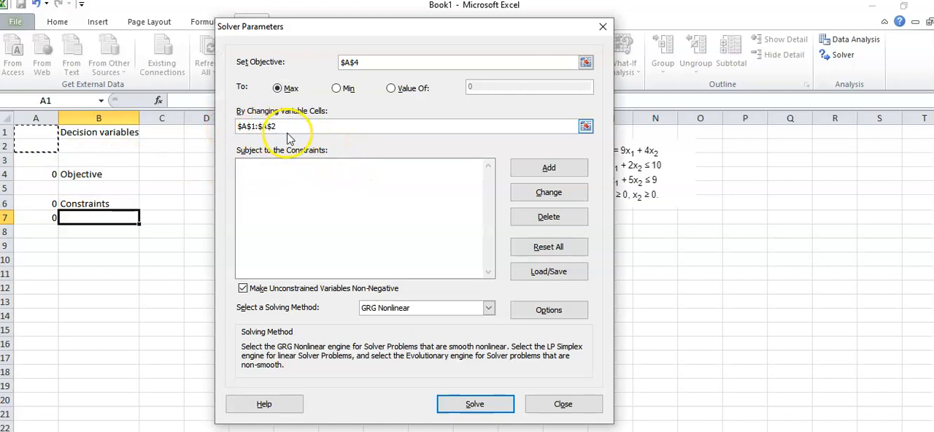
- Add the Solver constraint that cell A6 is <= 10
{"action": "left_click", "coordinate": [294, 171]}
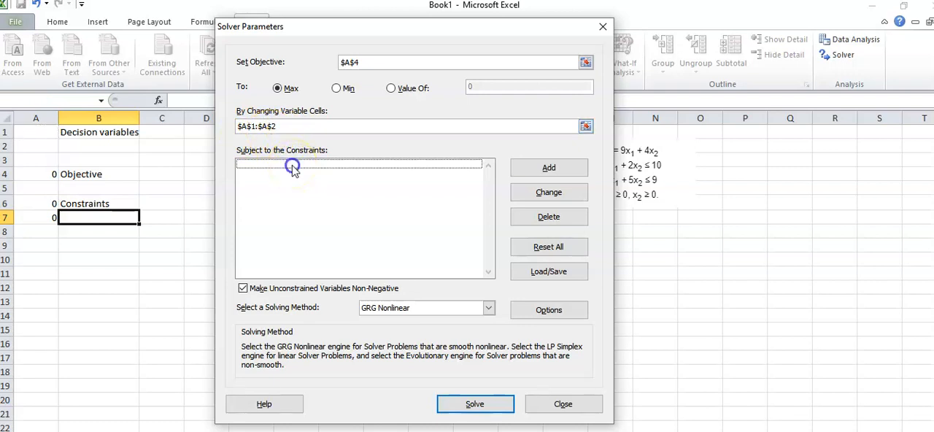
{"action": "left_click", "coordinate": [547, 170]}
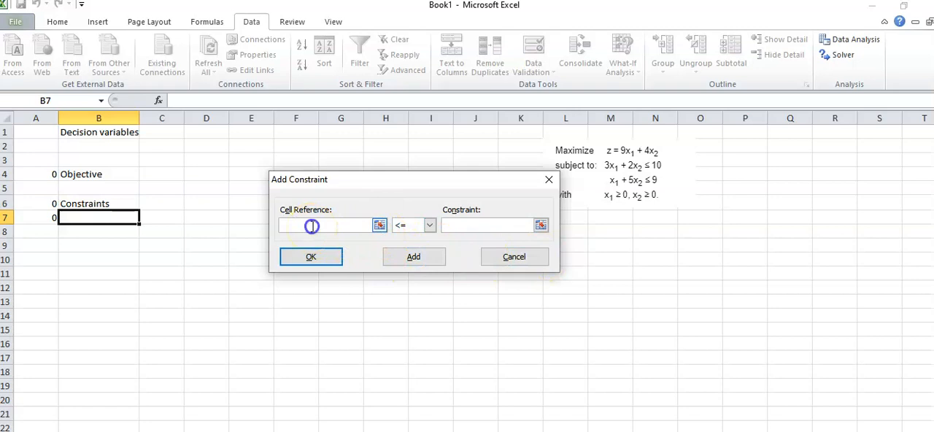
{"action": "left_click", "coordinate": [40, 203]}
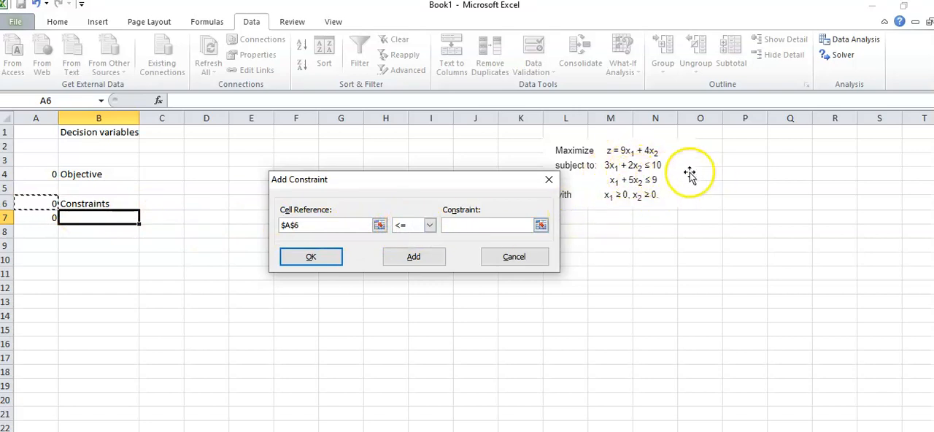
{"action": "left_click", "coordinate": [430, 226]}
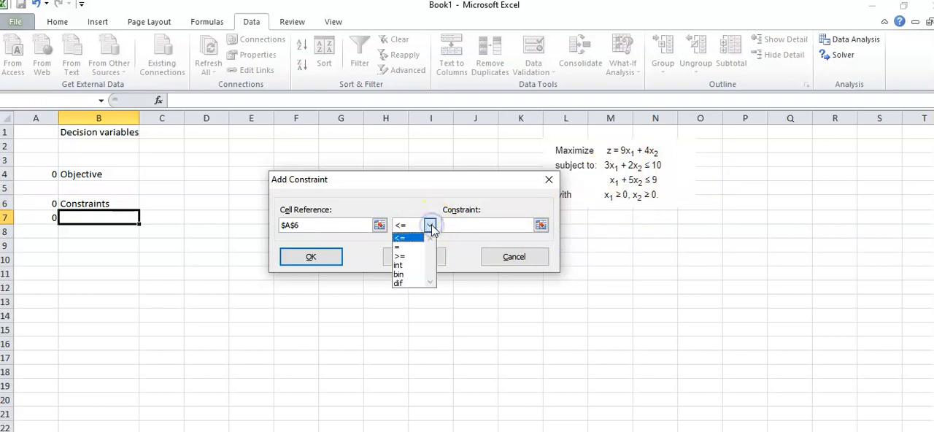
{"action": "left_click", "coordinate": [407, 241]}
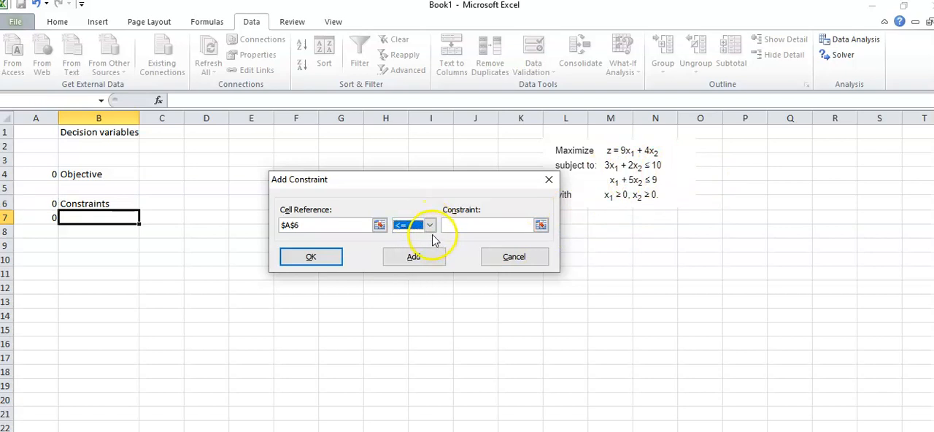
{"action": "left_click", "coordinate": [480, 224]}
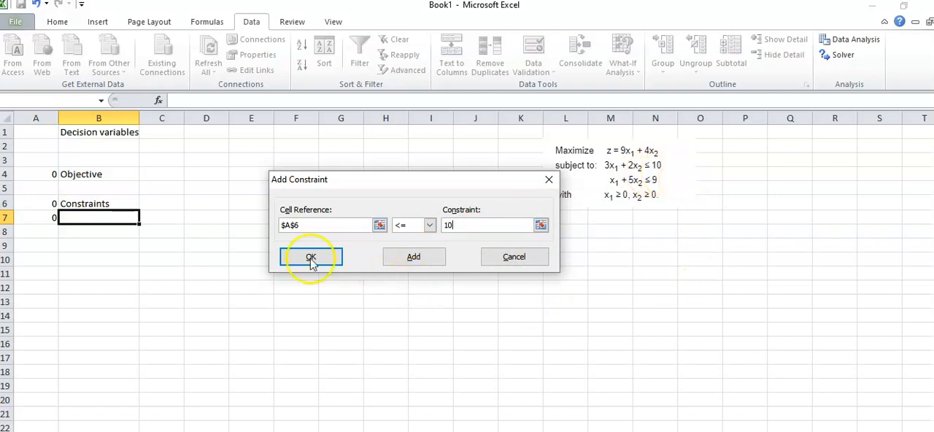
{"action": "left_click", "coordinate": [398, 263]}
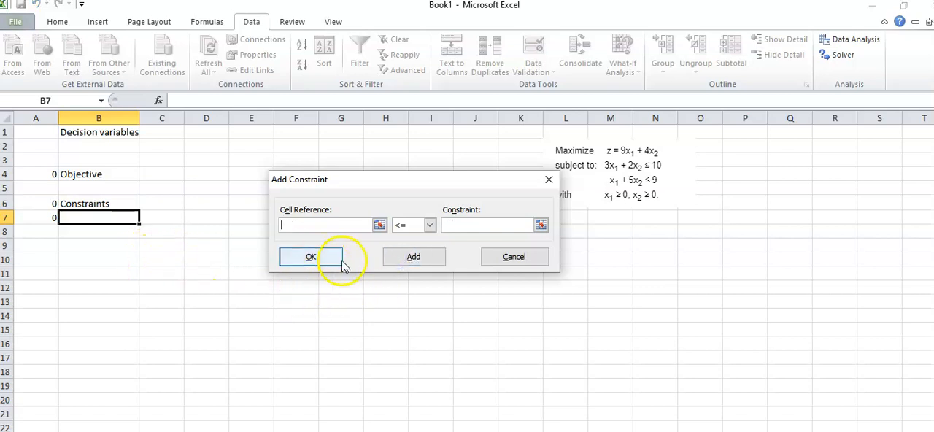
- Add the Solver constraint that cell A7 is <= 9 and return to the Solver parameters
{"action": "left_click", "coordinate": [38, 219]}
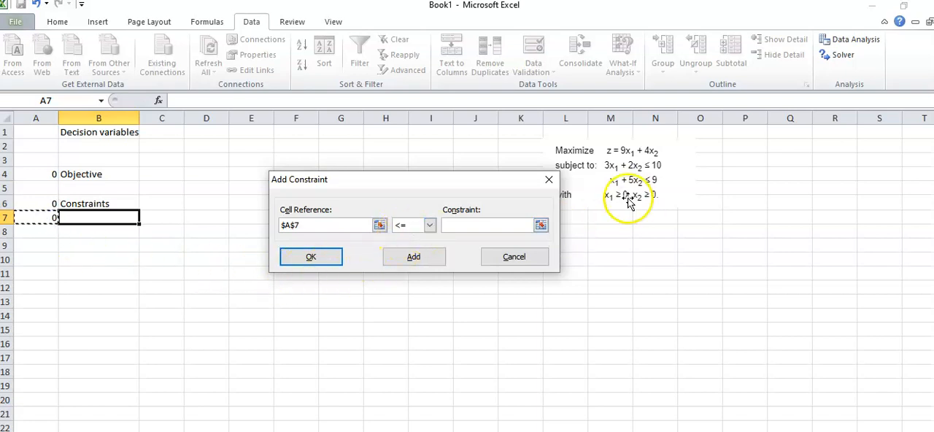
{"action": "left_click", "coordinate": [491, 224]}
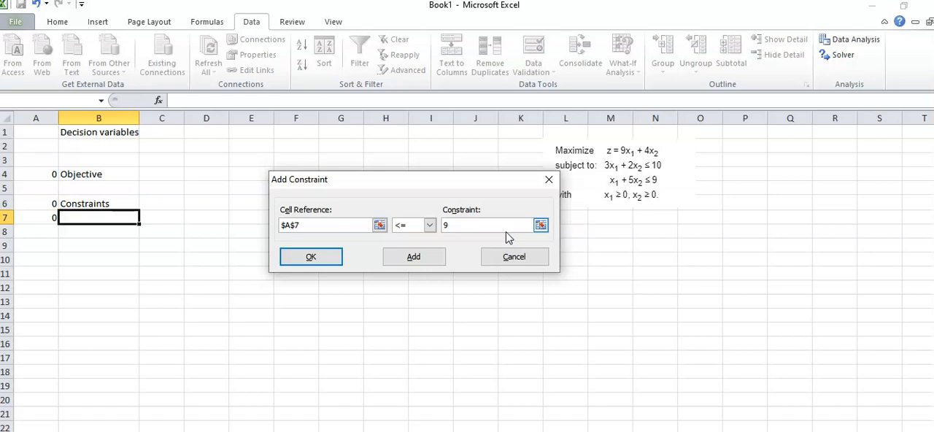
{"action": "left_click", "coordinate": [330, 257]}
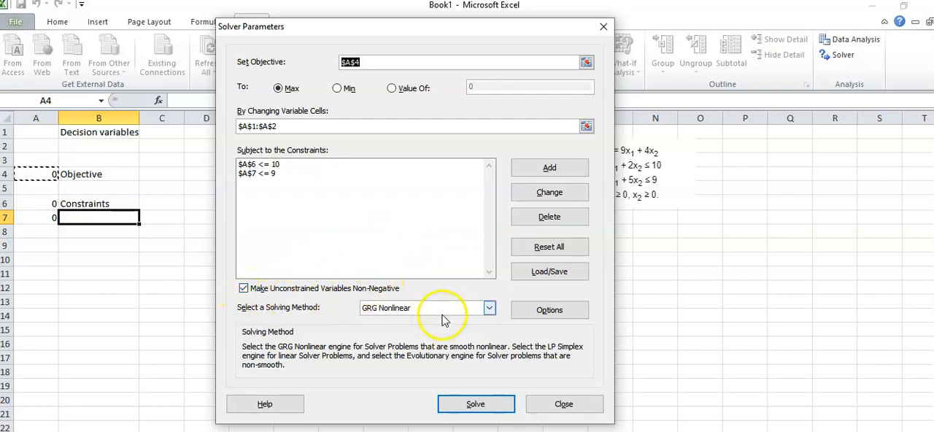
- Set the solving method to Simplex LP, solve the problem and keep the Solver solution
{"action": "left_click", "coordinate": [489, 309]}
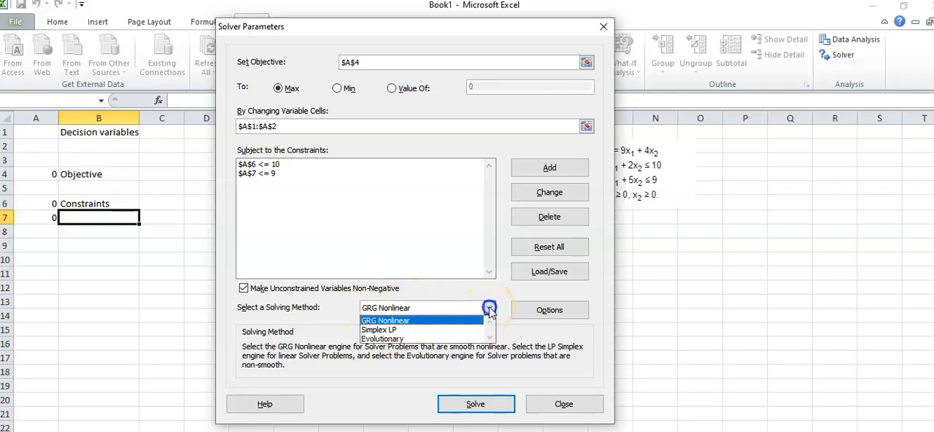
{"action": "left_click", "coordinate": [426, 331]}
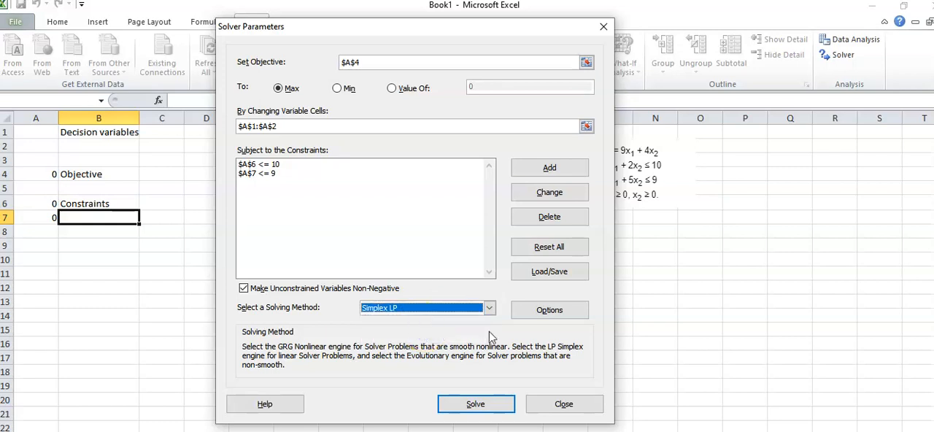
{"action": "left_click", "coordinate": [475, 405]}
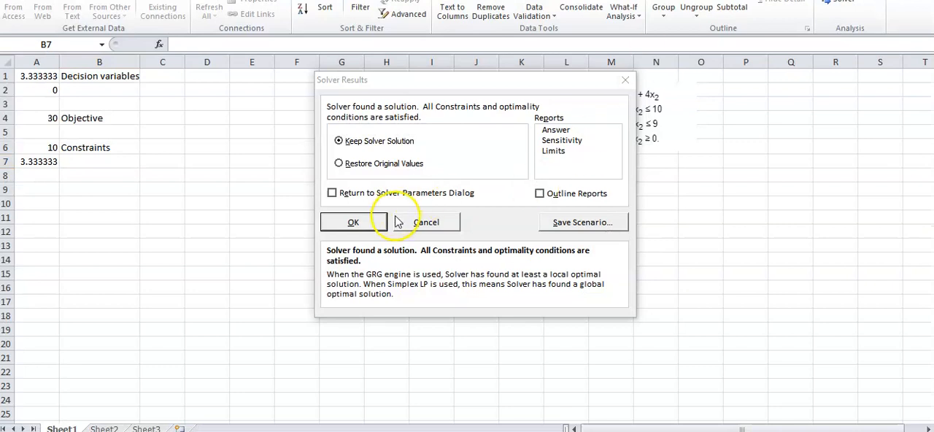
{"action": "left_click", "coordinate": [354, 223]}
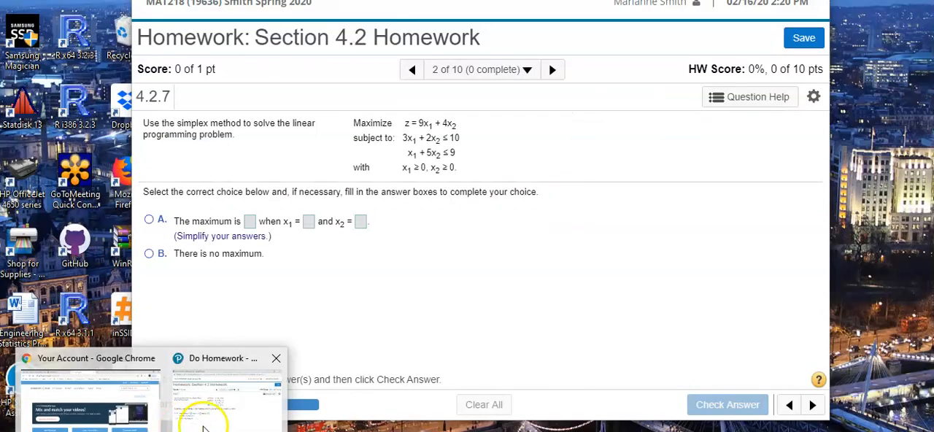
- Switch to the homework question in the Do Homework browser window and enter 30 as the maximum in choice A
{"action": "left_click", "coordinate": [204, 429]}
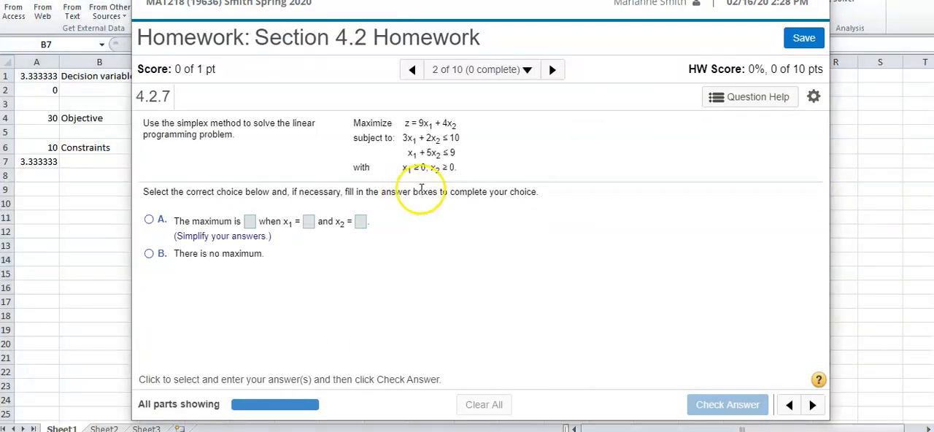
{"action": "left_click", "coordinate": [250, 221]}
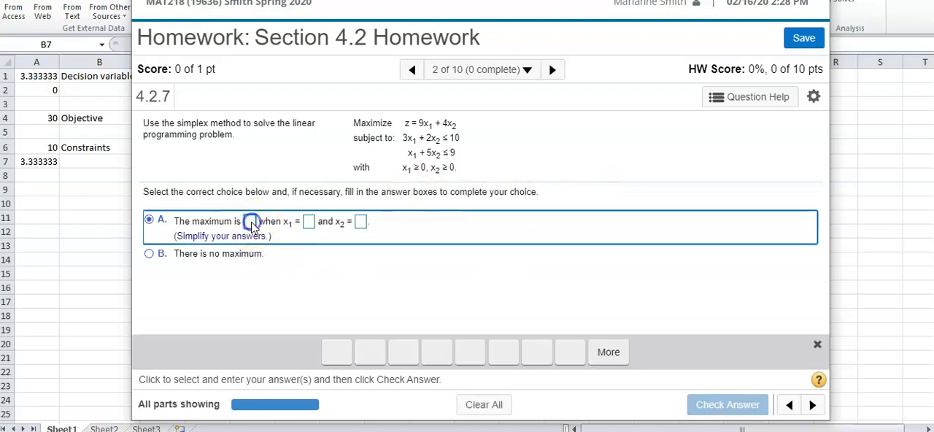
{"action": "type", "text": "30"}
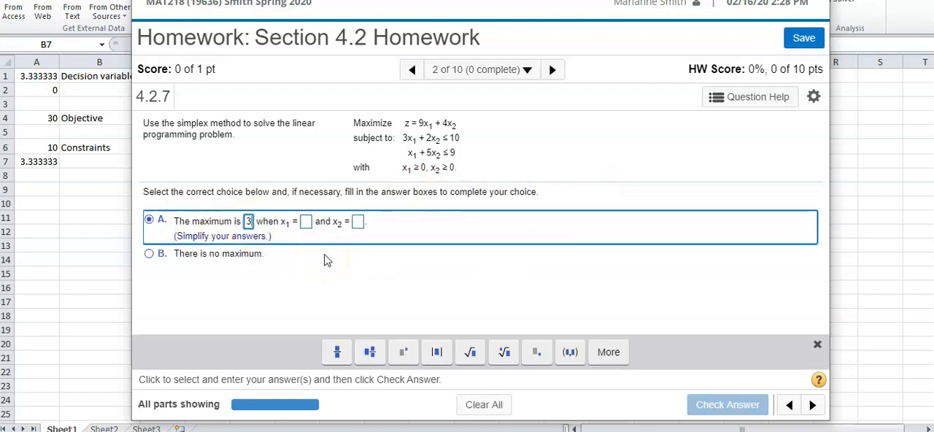
- Enter x1 as the mixed number 3 1/3 in choice A, using the fraction template for the fractional part
{"action": "left_click", "coordinate": [310, 222]}
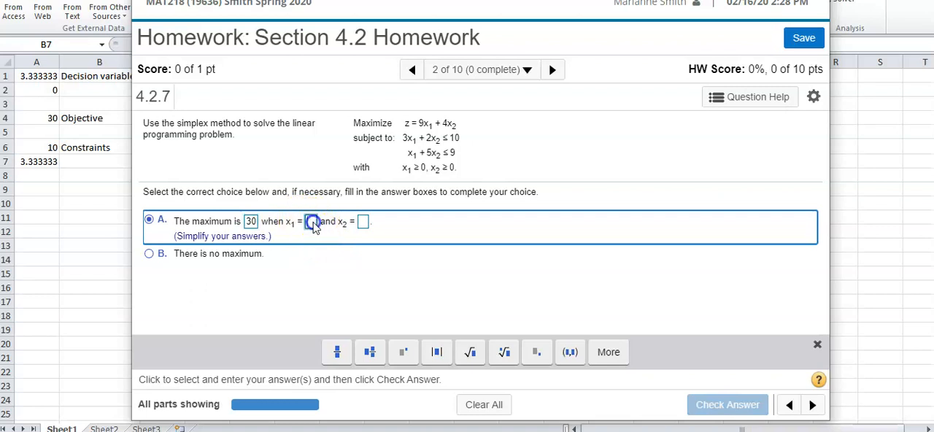
{"action": "type", "text": "3"}
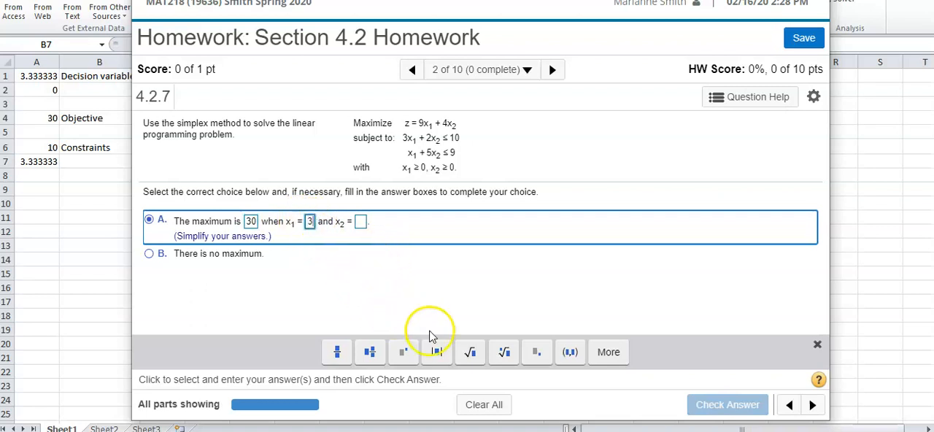
{"action": "left_click", "coordinate": [338, 351]}
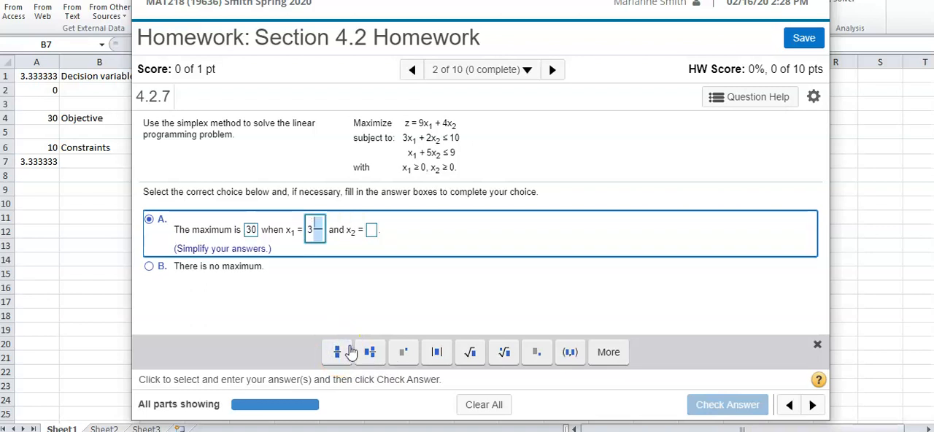
{"action": "type", "text": "3"}
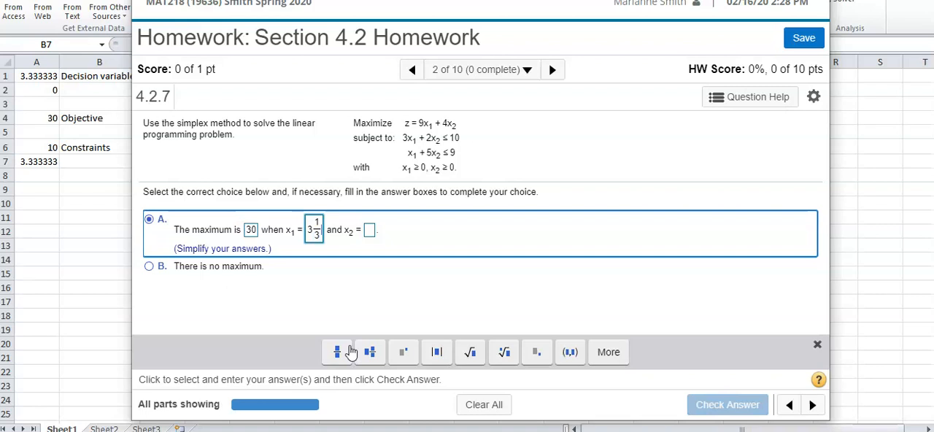
- Enter 0 for x2 in choice A and submit the completed answer for checking
{"action": "left_click", "coordinate": [370, 231]}
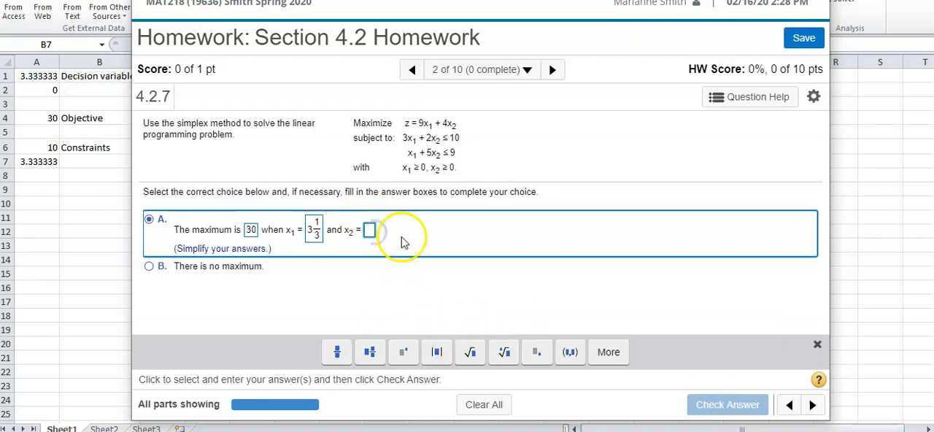
{"action": "type", "text": "0"}
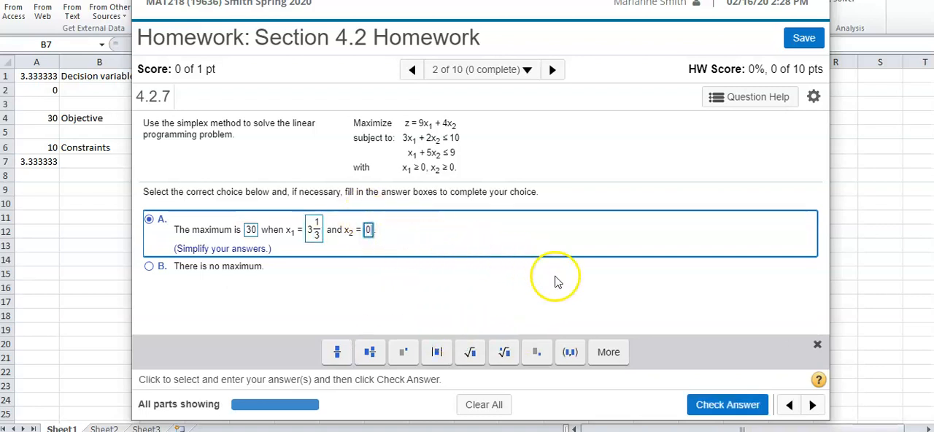
{"action": "left_click", "coordinate": [720, 405]}
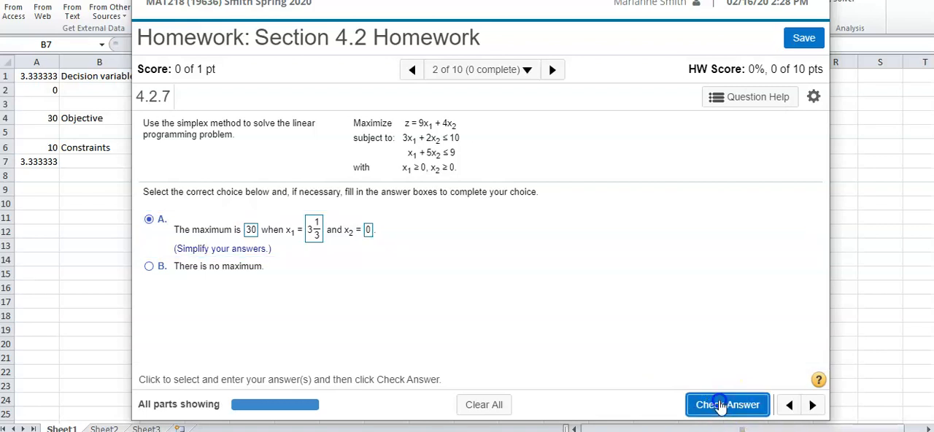